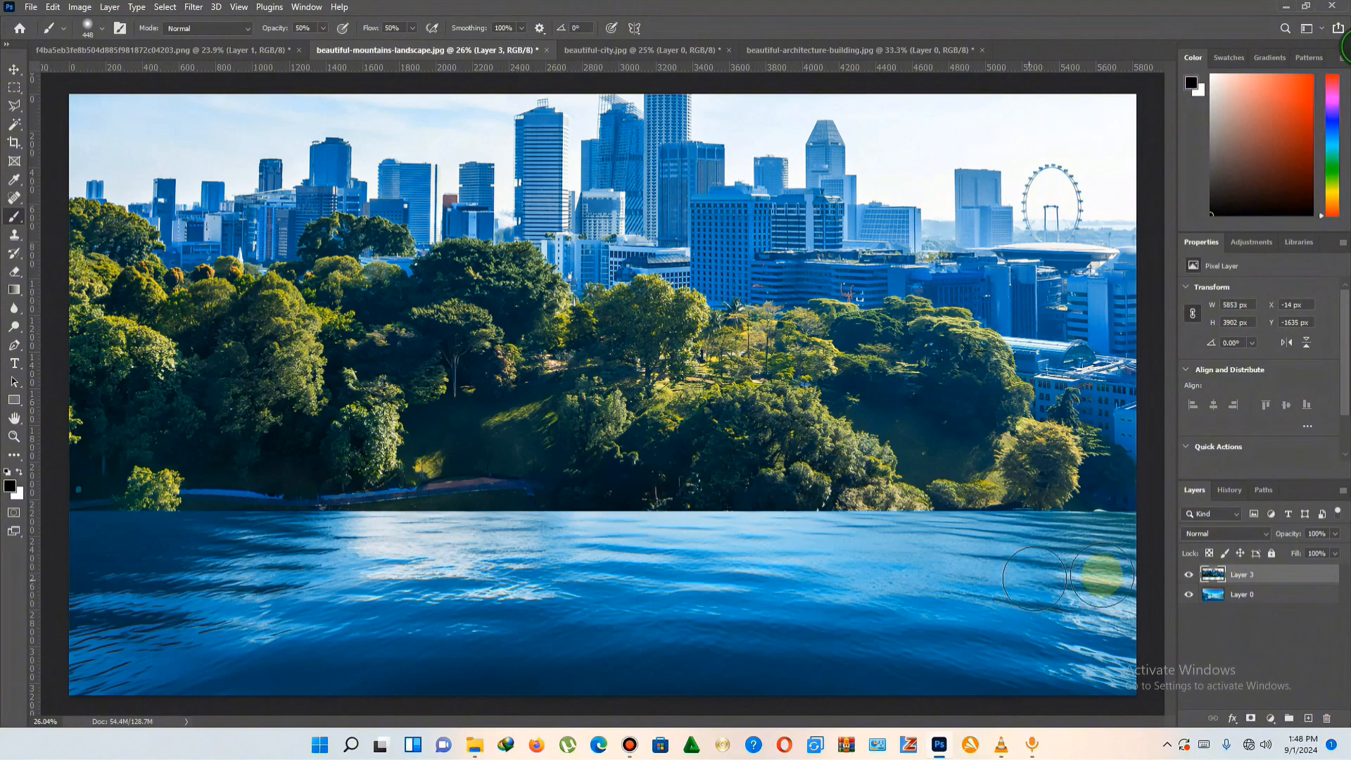
Compare the composite with the city layer hidden and shown, and add a layer mask to Layer 3.
{"action": "left_click", "coordinate": [1188, 575]}
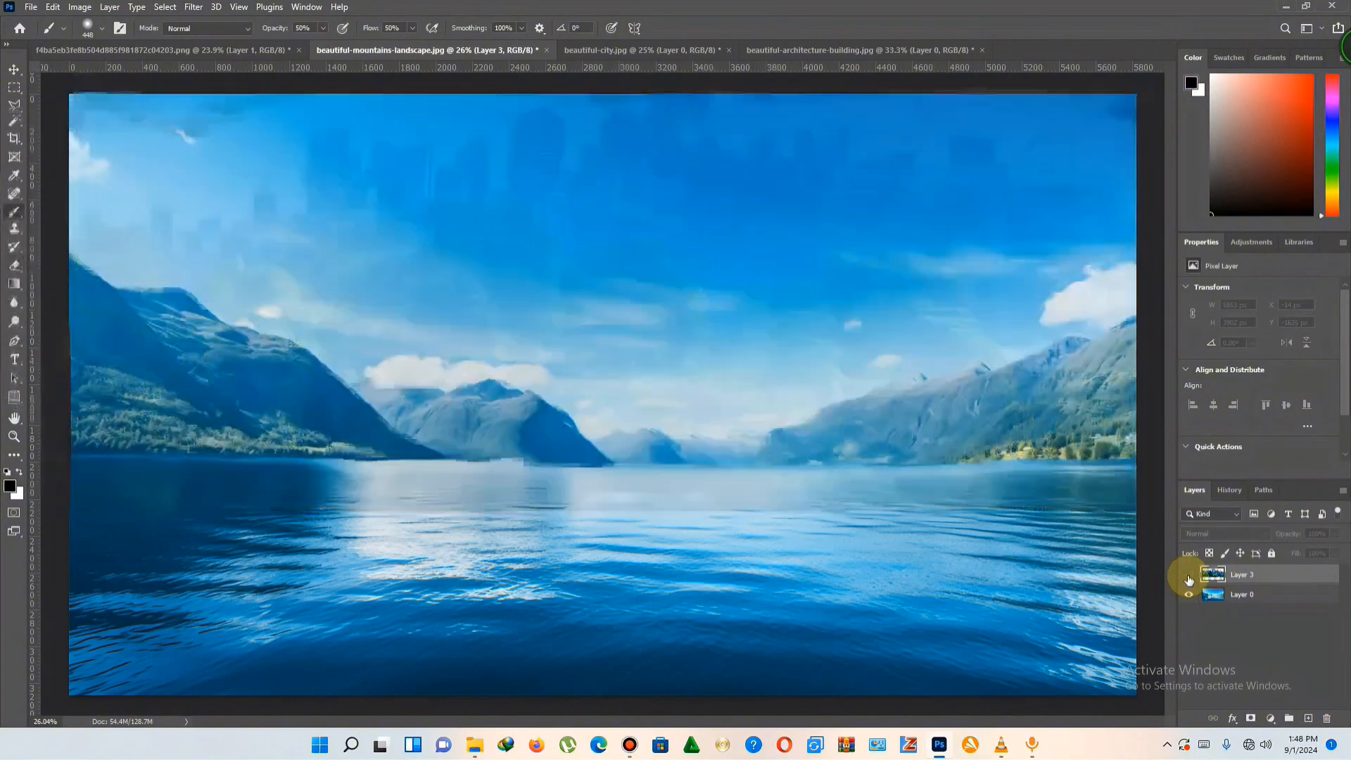
{"action": "left_click", "coordinate": [1188, 575]}
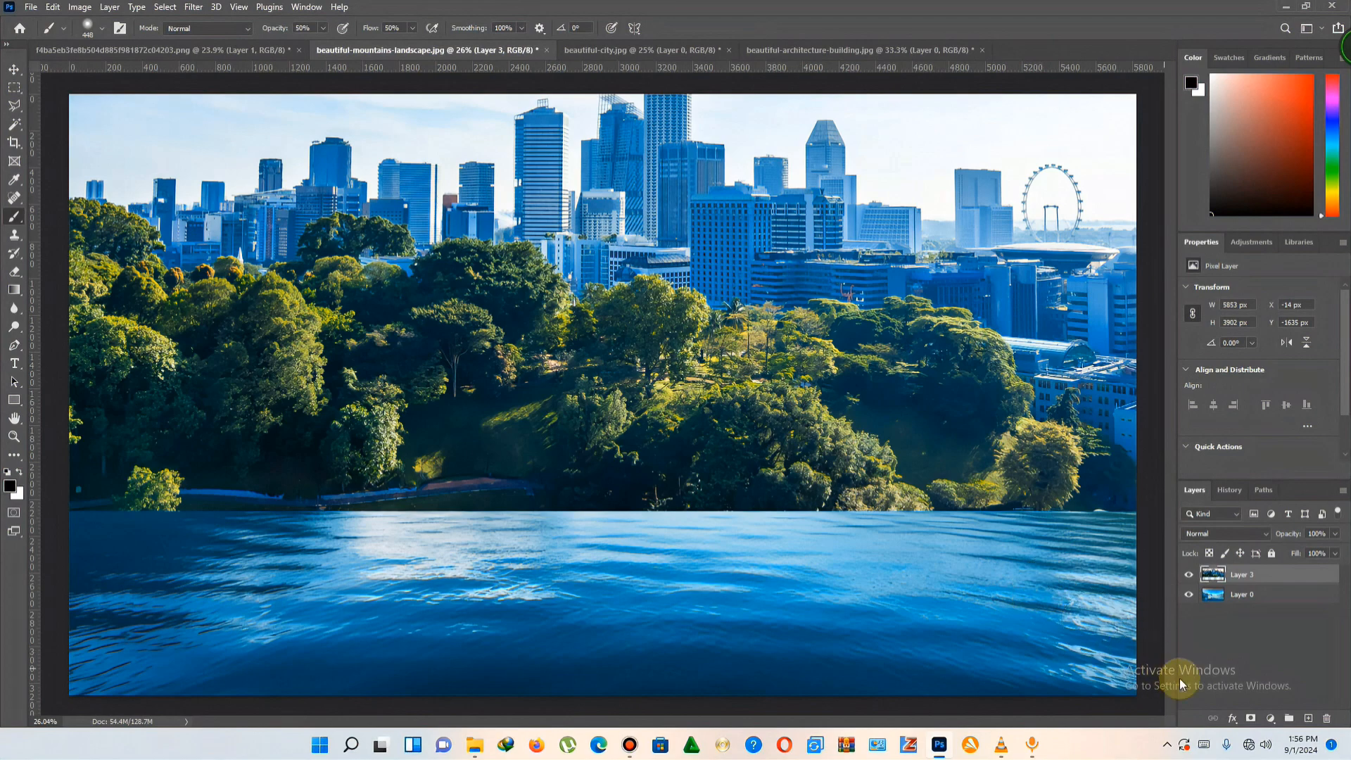
{"action": "left_click", "coordinate": [1250, 719]}
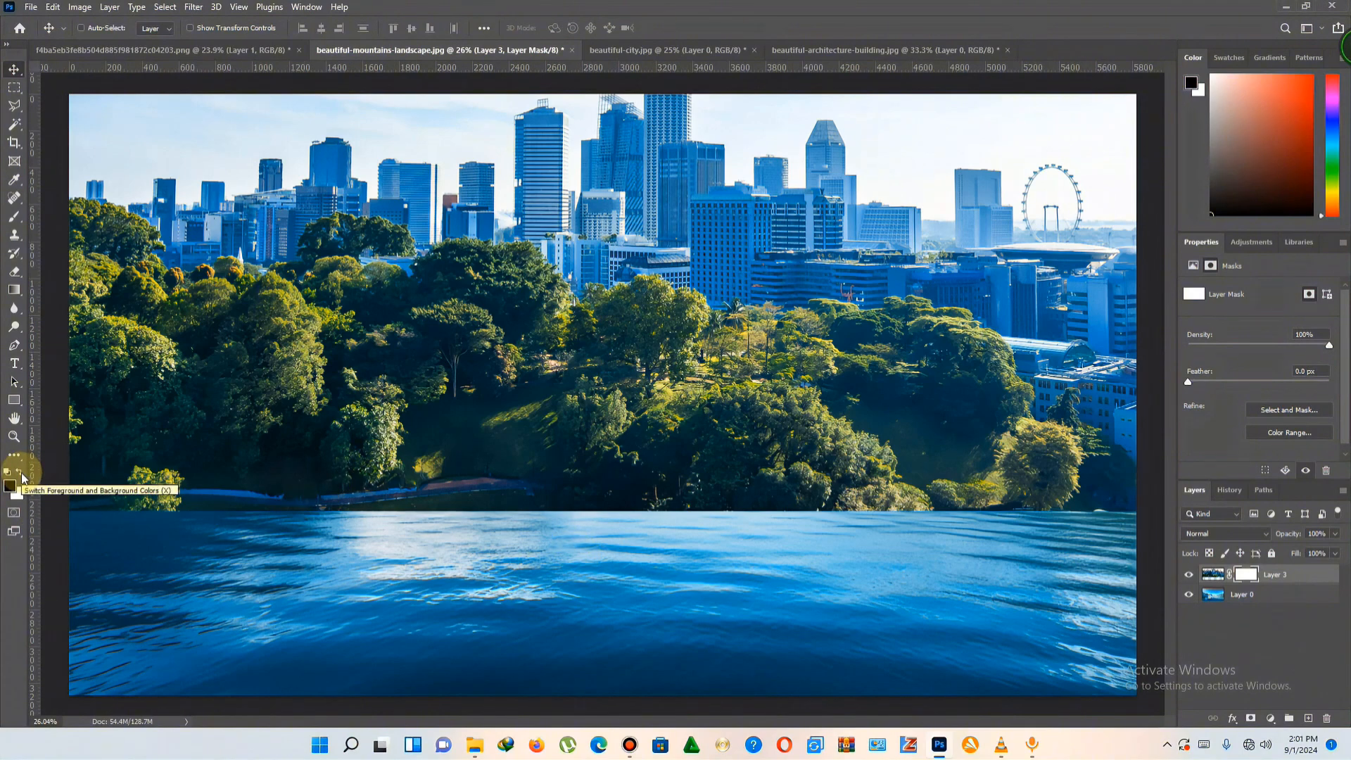
Swap the foreground and background colors back and forth, ending with black as the foreground.
{"action": "left_click", "coordinate": [19, 474]}
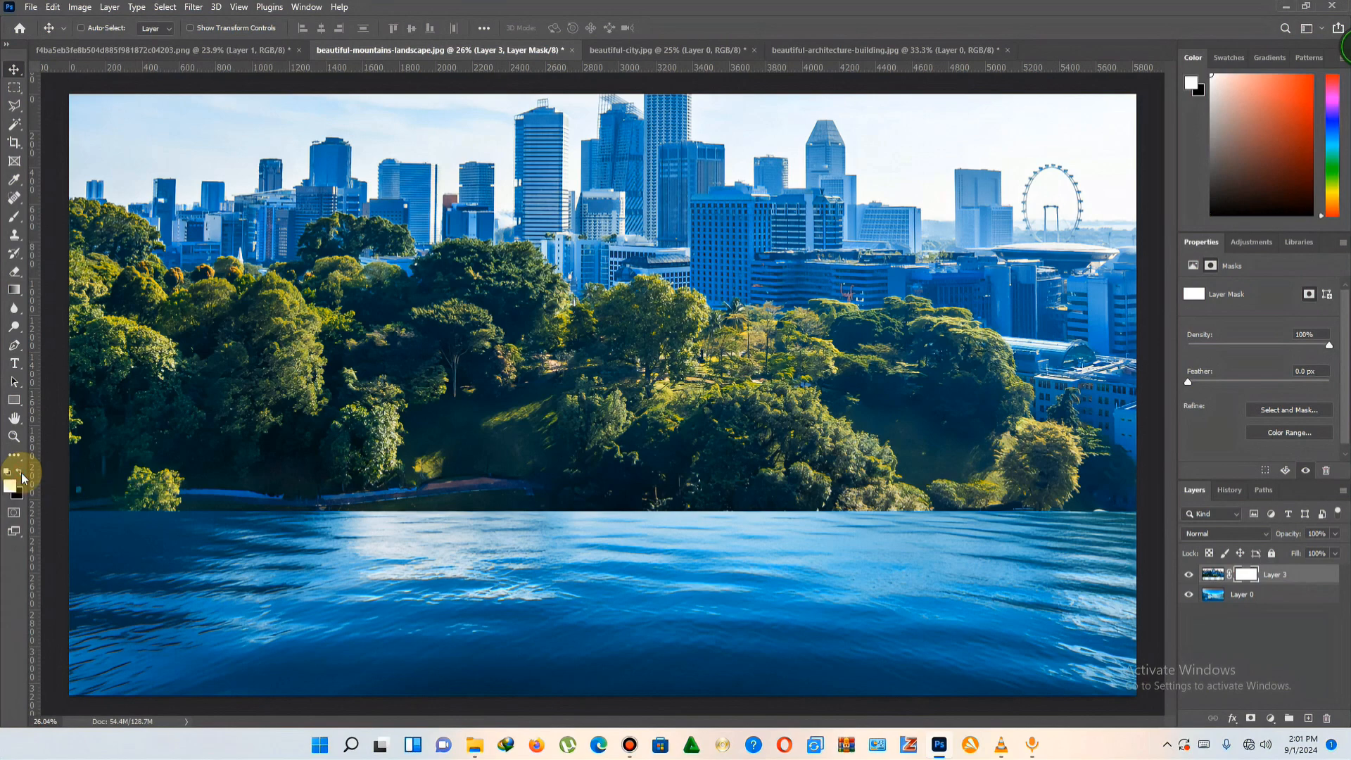
{"action": "left_click", "coordinate": [21, 475]}
{"action": "left_click", "coordinate": [21, 476]}
{"action": "left_click", "coordinate": [21, 476]}
{"action": "left_click", "coordinate": [21, 475]}
{"action": "left_click", "coordinate": [20, 475]}
{"action": "left_click", "coordinate": [21, 476]}
{"action": "left_click", "coordinate": [20, 476]}
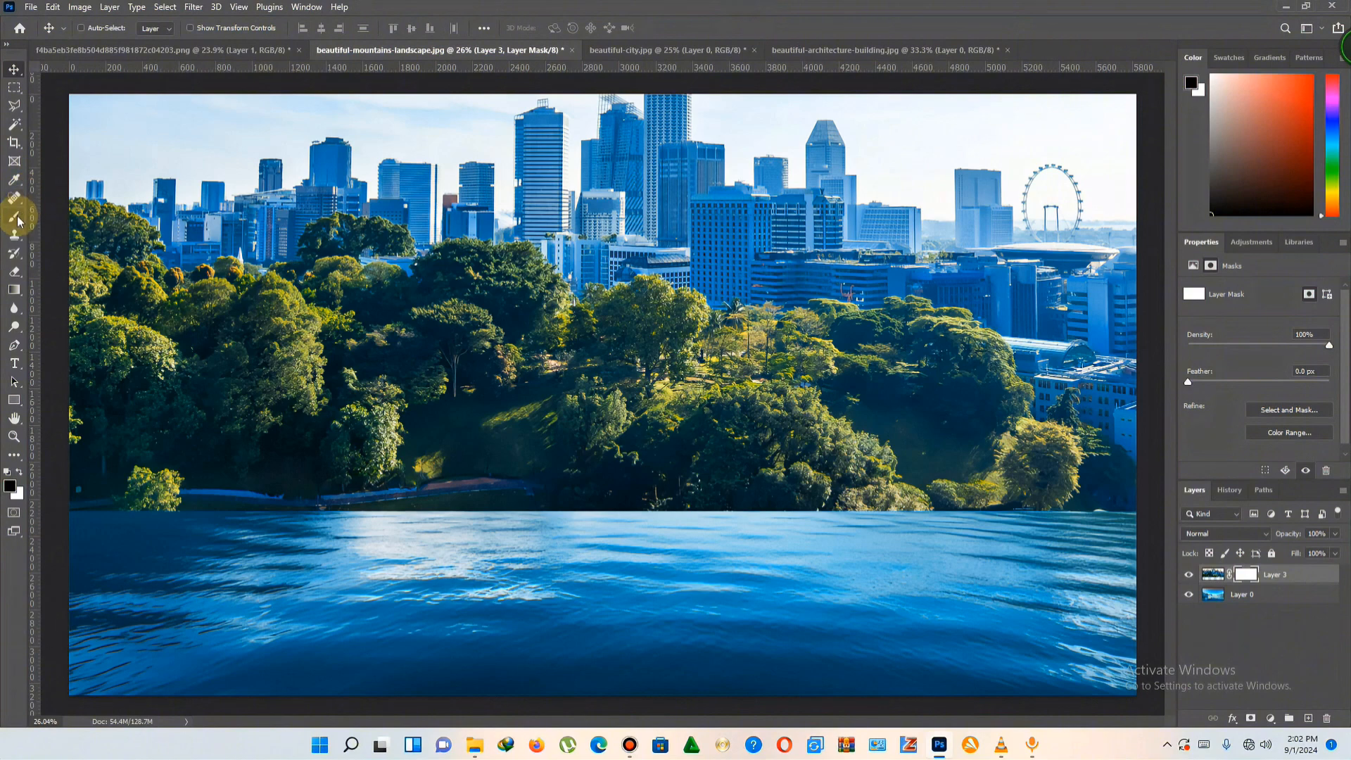
Activate the Brush tool and review its opacity, flow and smoothing settings.
{"action": "left_click_drag", "start_coordinate": [14, 216], "coordinate": [71, 214]}
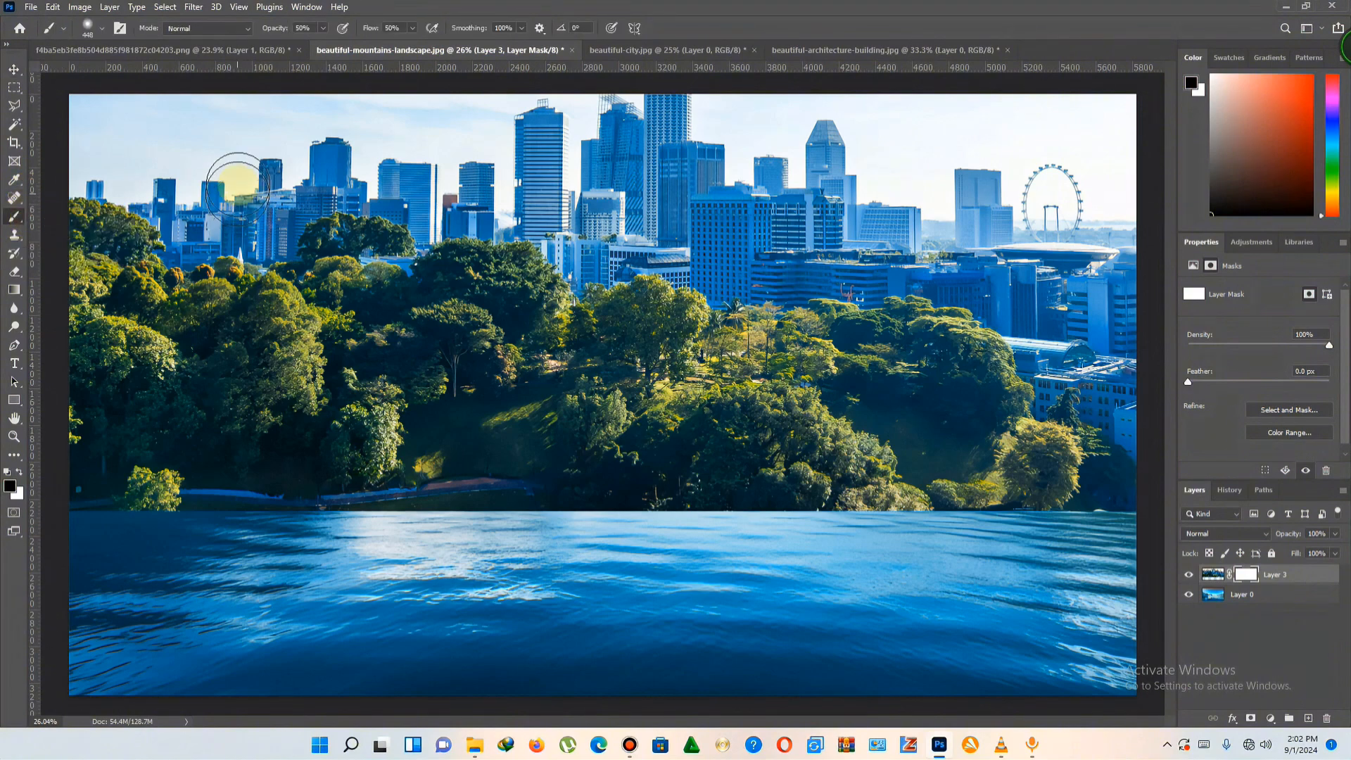
{"action": "left_click", "coordinate": [323, 29]}
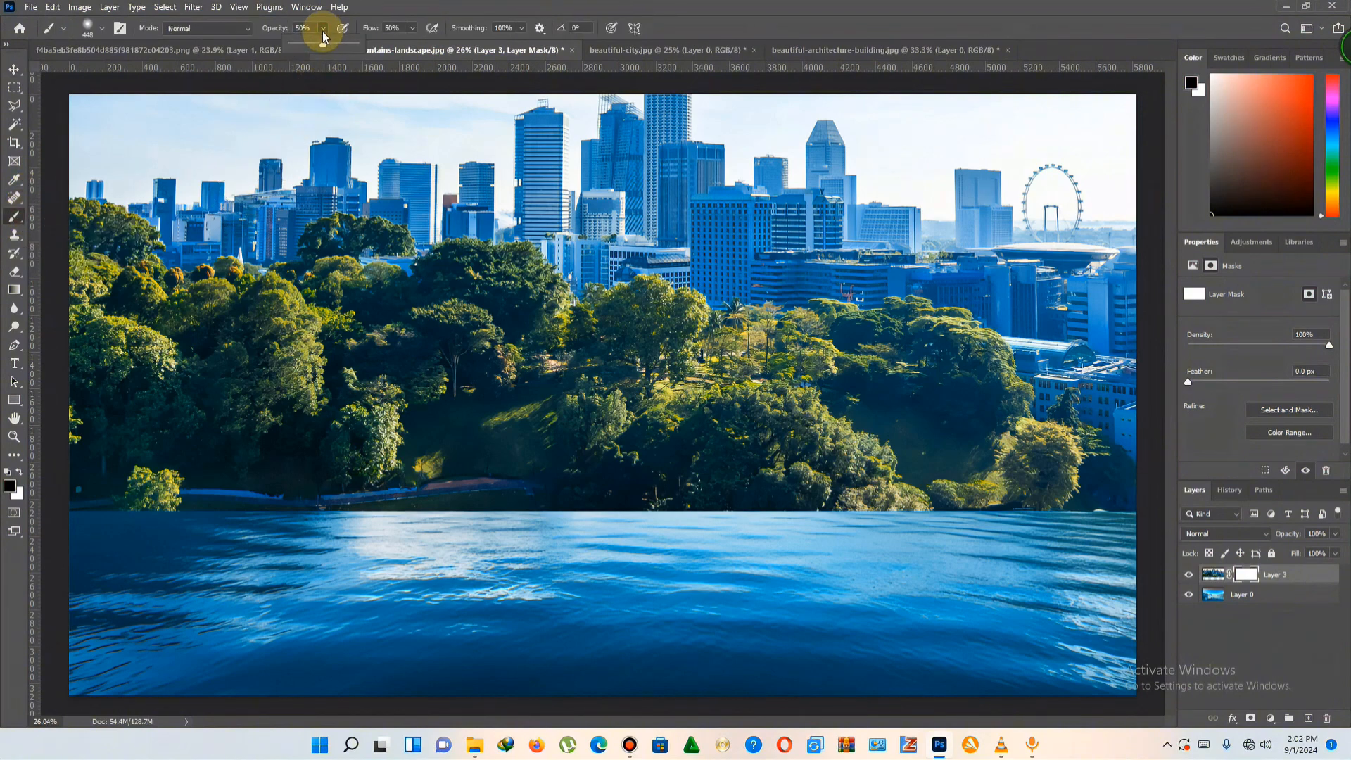
{"action": "left_click", "coordinate": [415, 30]}
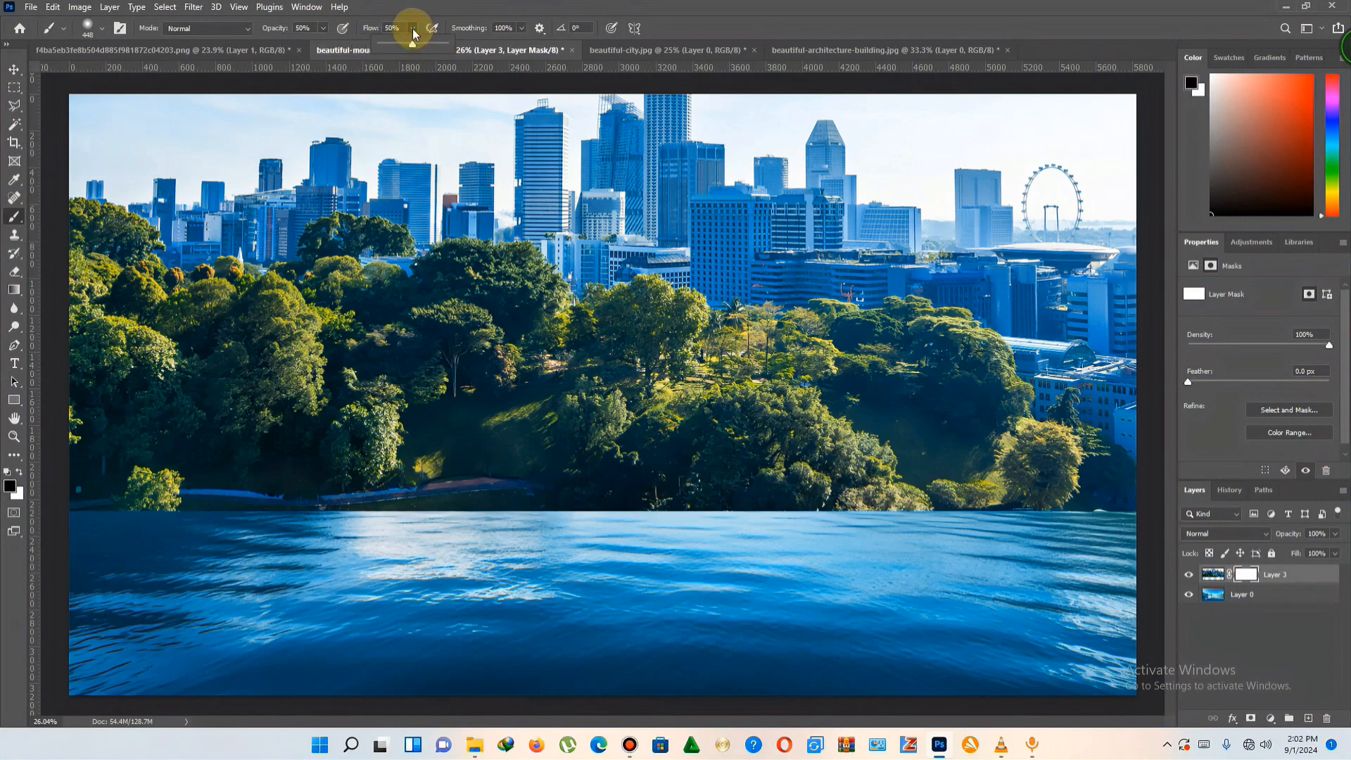
{"action": "left_click", "coordinate": [521, 29]}
{"action": "left_click", "coordinate": [572, 359]}
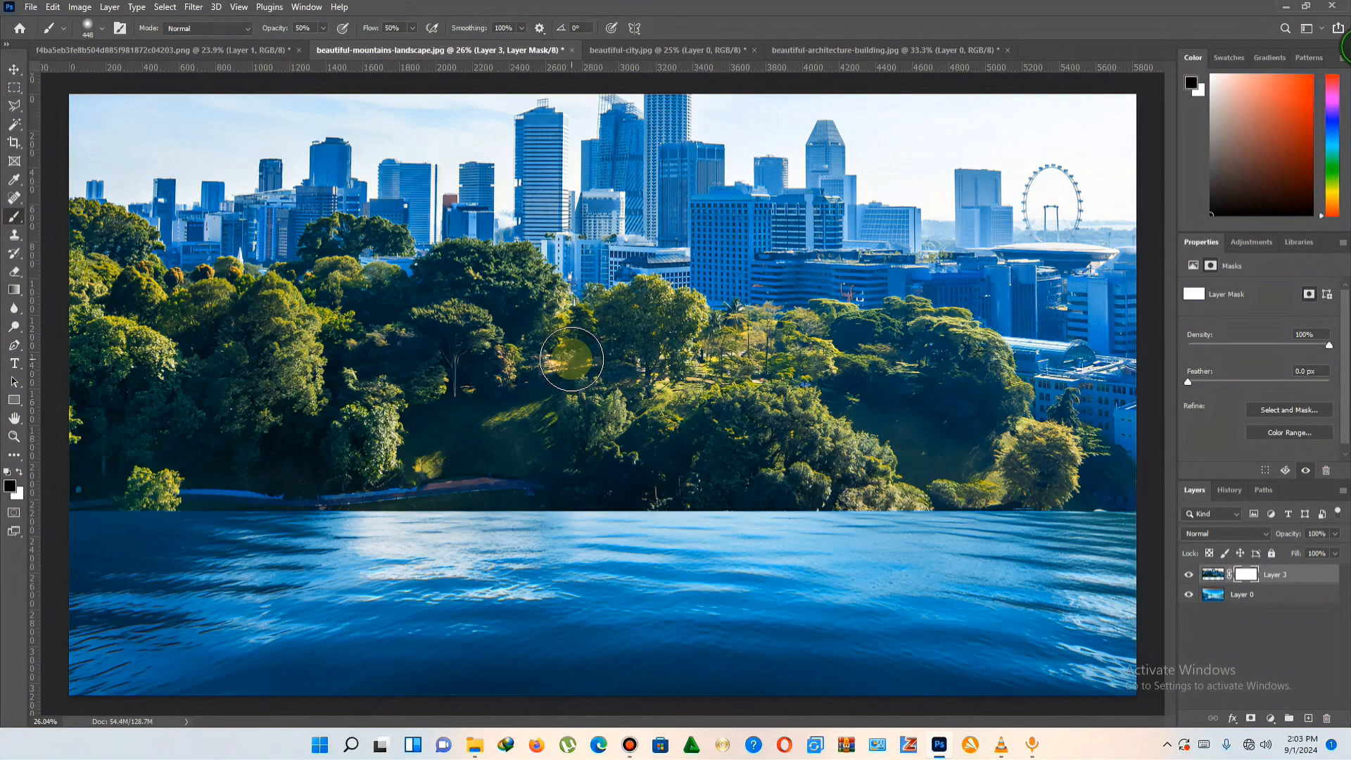
Set the soft round brush to a size of 700 px and an opacity of 100%.
{"action": "left_click_drag", "start_coordinate": [571, 360], "coordinate": [574, 464]}
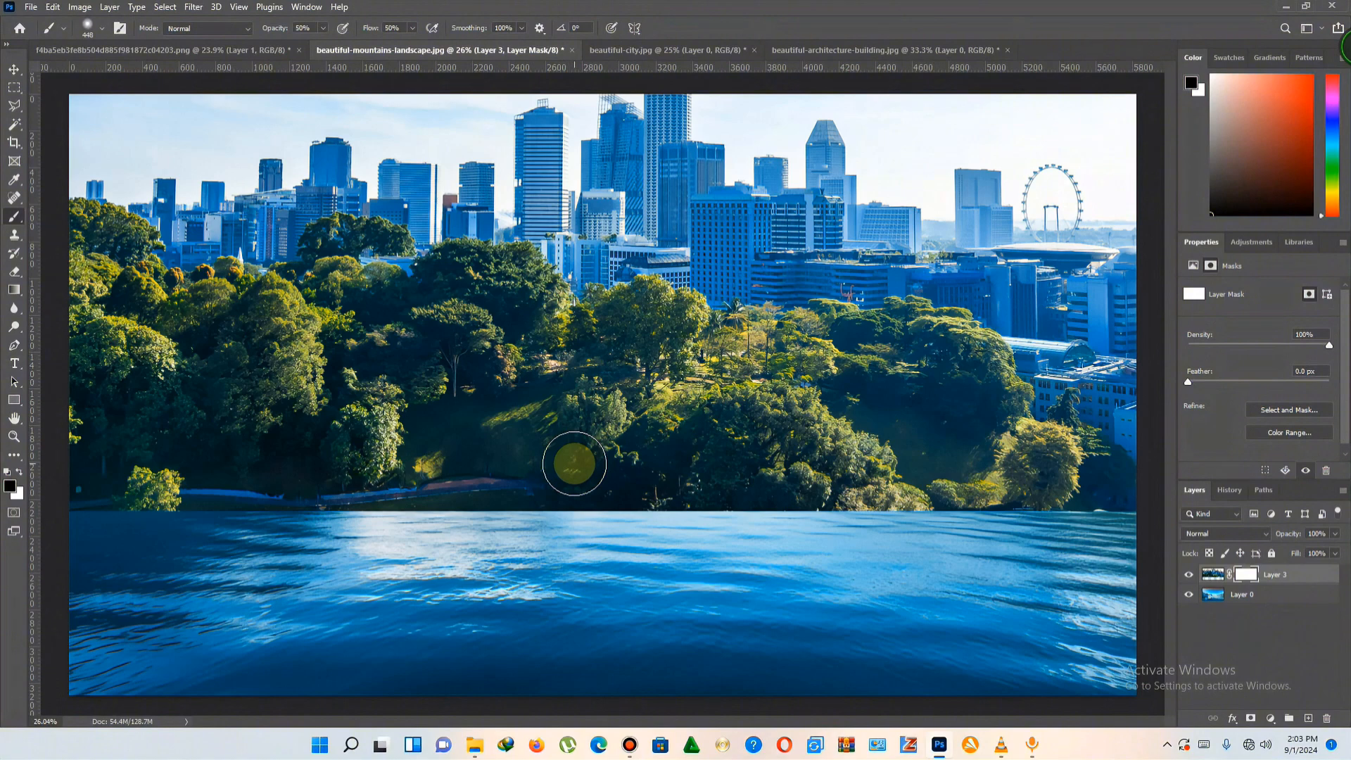
{"action": "right_click", "coordinate": [605, 472]}
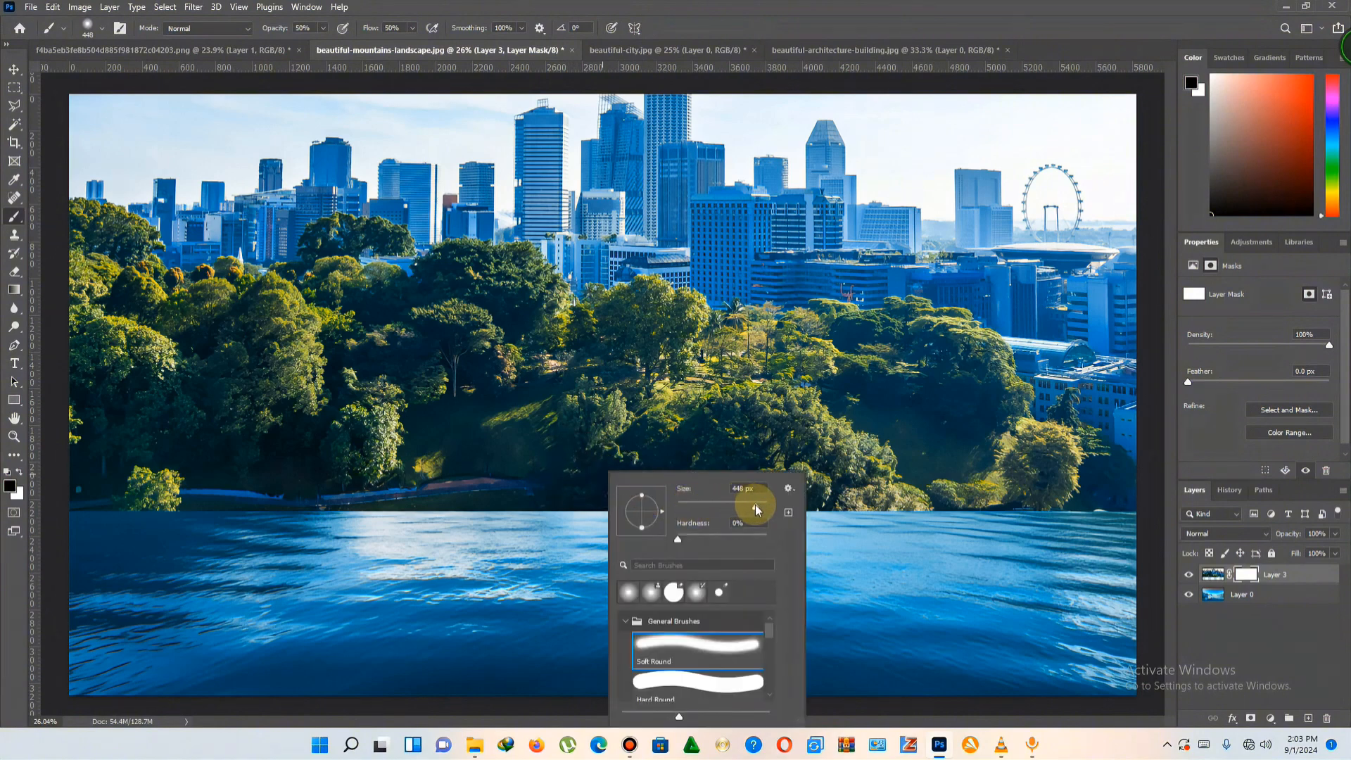
{"action": "left_click_drag", "start_coordinate": [754, 506], "coordinate": [758, 508]}
{"action": "left_click", "coordinate": [858, 14]}
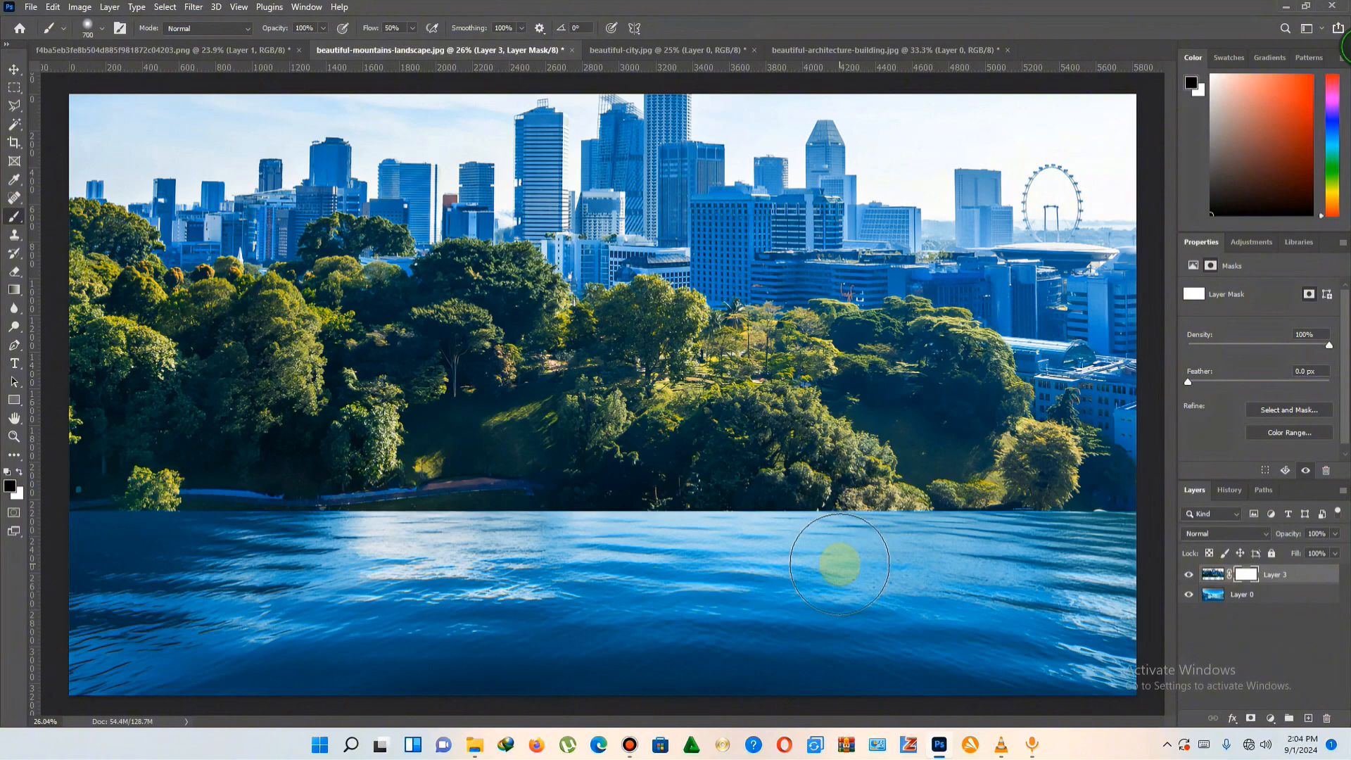
Paint black on Layer 3's mask along the city photo's lower edge to blend it into the water, reducing the brush to 500 px.
{"action": "mouse_move", "coordinate": [1095, 545]}
{"action": "left_mouse_down"}
{"action": "mouse_move", "coordinate": [970, 559]}
{"action": "mouse_move", "coordinate": [515, 549]}
{"action": "mouse_move", "coordinate": [592, 560]}
{"action": "mouse_move", "coordinate": [613, 544]}
{"action": "mouse_move", "coordinate": [64, 541]}
{"action": "mouse_move", "coordinate": [177, 531]}
{"action": "mouse_move", "coordinate": [555, 550]}
{"action": "mouse_move", "coordinate": [569, 549]}
{"action": "mouse_move", "coordinate": [517, 541]}
{"action": "mouse_move", "coordinate": [1145, 524]}
{"action": "mouse_move", "coordinate": [999, 542]}
{"action": "mouse_move", "coordinate": [694, 538]}
{"action": "mouse_move", "coordinate": [652, 532]}
{"action": "mouse_move", "coordinate": [963, 517]}
{"action": "mouse_move", "coordinate": [758, 527]}
{"action": "mouse_move", "coordinate": [552, 493]}
{"action": "mouse_move", "coordinate": [652, 517]}
{"action": "mouse_move", "coordinate": [498, 512]}
{"action": "mouse_move", "coordinate": [342, 534]}
{"action": "mouse_move", "coordinate": [380, 525]}
{"action": "mouse_move", "coordinate": [41, 529]}
{"action": "mouse_move", "coordinate": [435, 515]}
{"action": "mouse_move", "coordinate": [142, 505]}
{"action": "mouse_move", "coordinate": [97, 510]}
{"action": "mouse_move", "coordinate": [506, 540]}
{"action": "mouse_move", "coordinate": [955, 526]}
{"action": "mouse_move", "coordinate": [739, 519]}
{"action": "mouse_move", "coordinate": [947, 531]}
{"action": "mouse_move", "coordinate": [1134, 513]}
{"action": "mouse_move", "coordinate": [889, 518]}
{"action": "mouse_move", "coordinate": [1136, 513]}
{"action": "mouse_move", "coordinate": [1019, 527]}
{"action": "mouse_move", "coordinate": [905, 507]}
{"action": "mouse_move", "coordinate": [763, 519]}
{"action": "mouse_move", "coordinate": [935, 508]}
{"action": "mouse_move", "coordinate": [760, 513]}
{"action": "mouse_move", "coordinate": [871, 516]}
{"action": "mouse_move", "coordinate": [738, 492]}
{"action": "mouse_move", "coordinate": [823, 483]}
{"action": "mouse_move", "coordinate": [711, 509]}
{"action": "mouse_move", "coordinate": [573, 492]}
{"action": "mouse_move", "coordinate": [615, 489]}
{"action": "mouse_move", "coordinate": [715, 500]}
{"action": "mouse_move", "coordinate": [461, 510]}
{"action": "mouse_move", "coordinate": [296, 498]}
{"action": "mouse_move", "coordinate": [844, 498]}
{"action": "mouse_move", "coordinate": [268, 494]}
{"action": "left_mouse_up"}
{"action": "key", "text": "["}
{"action": "key", "text": "["}
{"action": "key", "text": "["}
{"action": "key", "text": "]"}
{"action": "mouse_move", "coordinate": [221, 491]}
{"action": "left_mouse_down"}
{"action": "mouse_move", "coordinate": [56, 502]}
{"action": "mouse_move", "coordinate": [535, 533]}
{"action": "mouse_move", "coordinate": [784, 520]}
{"action": "mouse_move", "coordinate": [817, 503]}
{"action": "mouse_move", "coordinate": [1155, 492]}
{"action": "mouse_move", "coordinate": [953, 489]}
{"action": "mouse_move", "coordinate": [1051, 505]}
{"action": "mouse_move", "coordinate": [814, 498]}
{"action": "mouse_move", "coordinate": [779, 512]}
{"action": "mouse_move", "coordinate": [476, 497]}
{"action": "mouse_move", "coordinate": [773, 514]}
{"action": "mouse_move", "coordinate": [611, 517]}
{"action": "mouse_move", "coordinate": [85, 499]}
{"action": "mouse_move", "coordinate": [952, 522]}
{"action": "mouse_move", "coordinate": [908, 525]}
{"action": "mouse_move", "coordinate": [1091, 507]}
{"action": "mouse_move", "coordinate": [305, 497]}
{"action": "mouse_move", "coordinate": [338, 501]}
{"action": "left_mouse_up"}
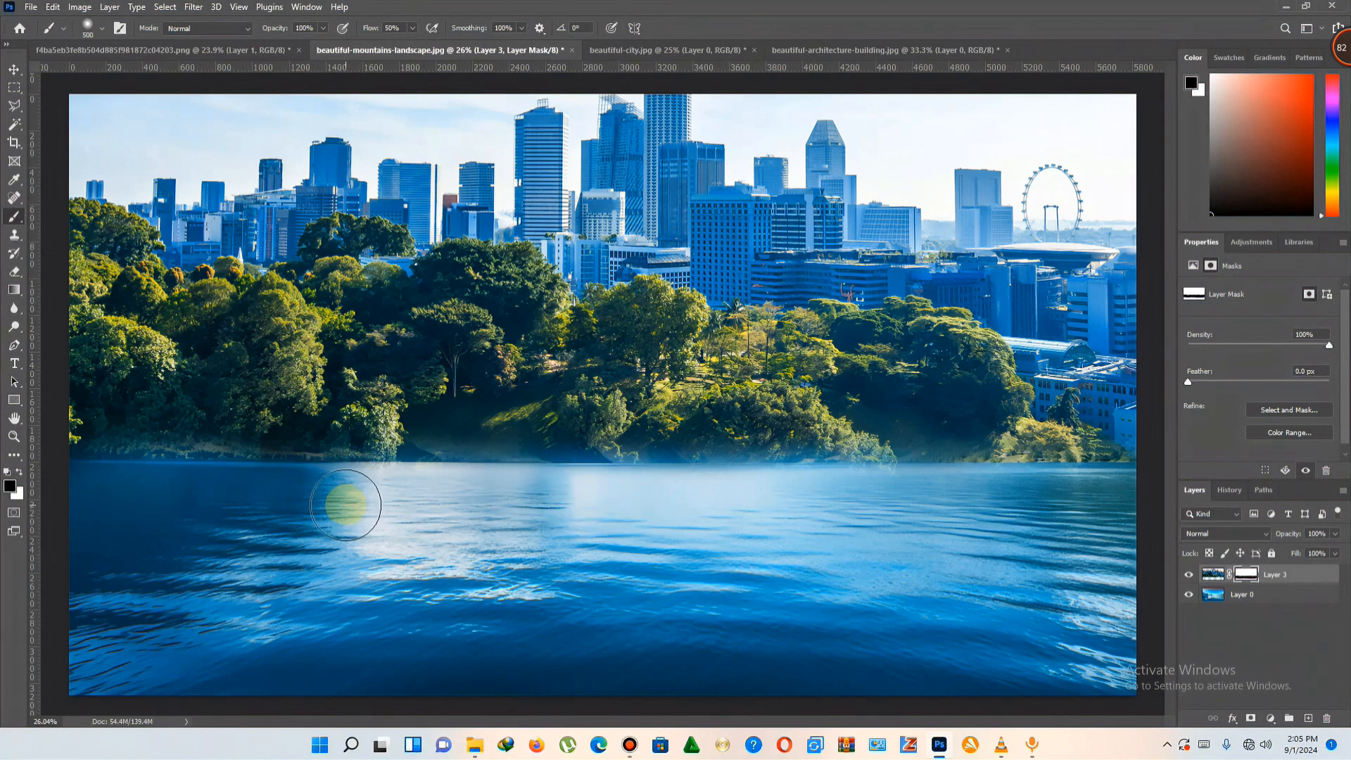
{"action": "mouse_move", "coordinate": [346, 504]}
{"action": "left_mouse_down"}
{"action": "mouse_move", "coordinate": [420, 540]}
{"action": "mouse_move", "coordinate": [640, 494]}
{"action": "mouse_move", "coordinate": [248, 512]}
{"action": "mouse_move", "coordinate": [416, 503]}
{"action": "left_mouse_up"}
{"action": "left_click_drag", "start_coordinate": [583, 499], "coordinate": [377, 498]}
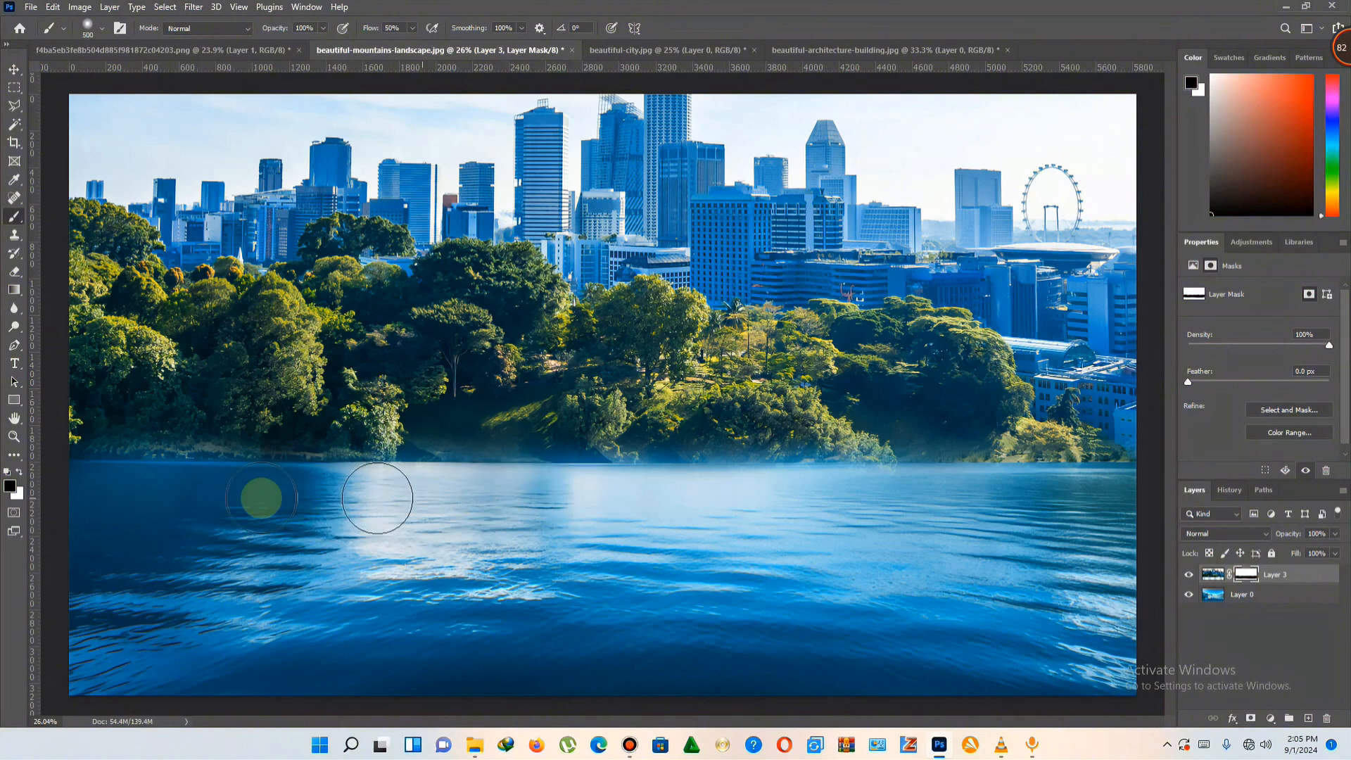
{"action": "mouse_move", "coordinate": [261, 499]}
{"action": "left_mouse_down"}
{"action": "mouse_move", "coordinate": [94, 490]}
{"action": "mouse_move", "coordinate": [338, 504]}
{"action": "left_mouse_up"}
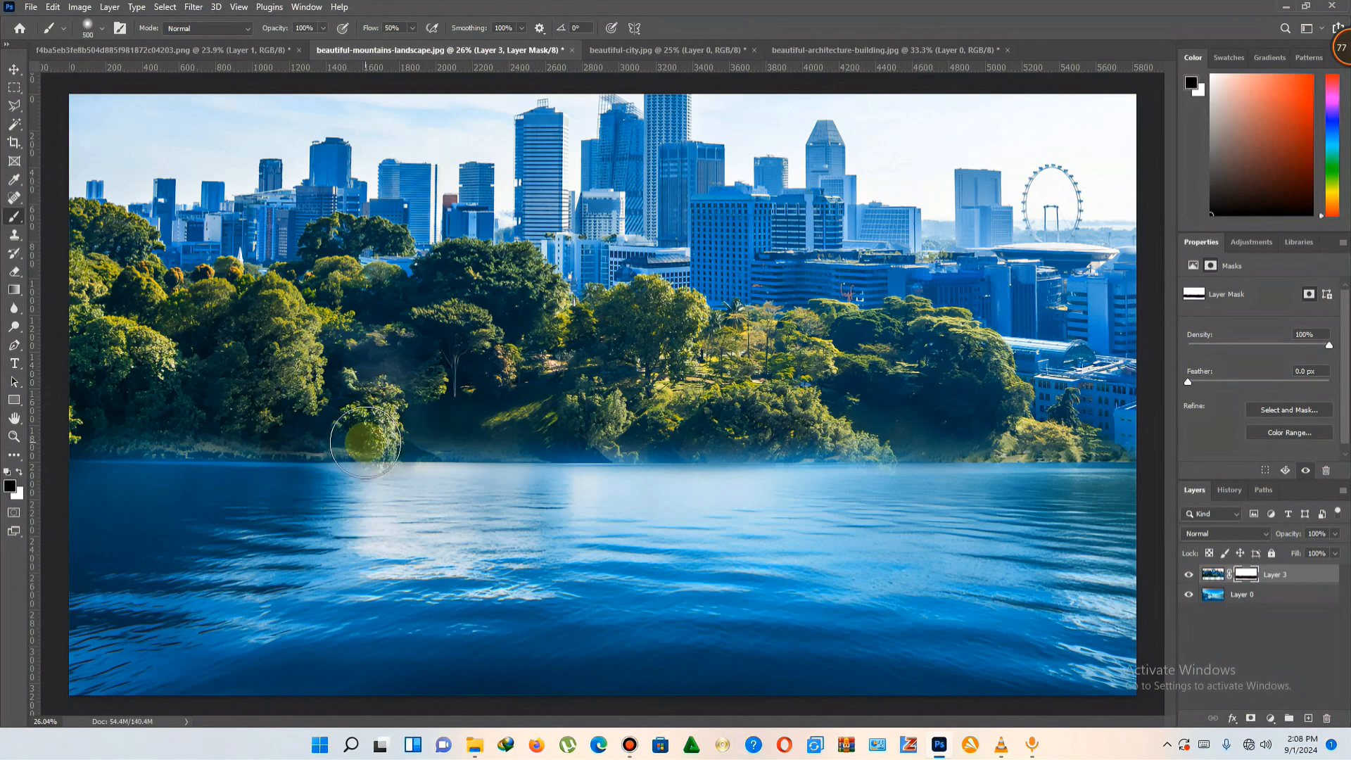
Hide the small shoreline tree with black on Layer 3's mask, and restore it with white, cleaning its water edge with black.
{"action": "mouse_move", "coordinate": [365, 442]}
{"action": "left_mouse_down"}
{"action": "mouse_move", "coordinate": [390, 381]}
{"action": "mouse_move", "coordinate": [366, 461]}
{"action": "mouse_move", "coordinate": [382, 399]}
{"action": "mouse_move", "coordinate": [359, 444]}
{"action": "mouse_move", "coordinate": [301, 460]}
{"action": "left_mouse_up"}
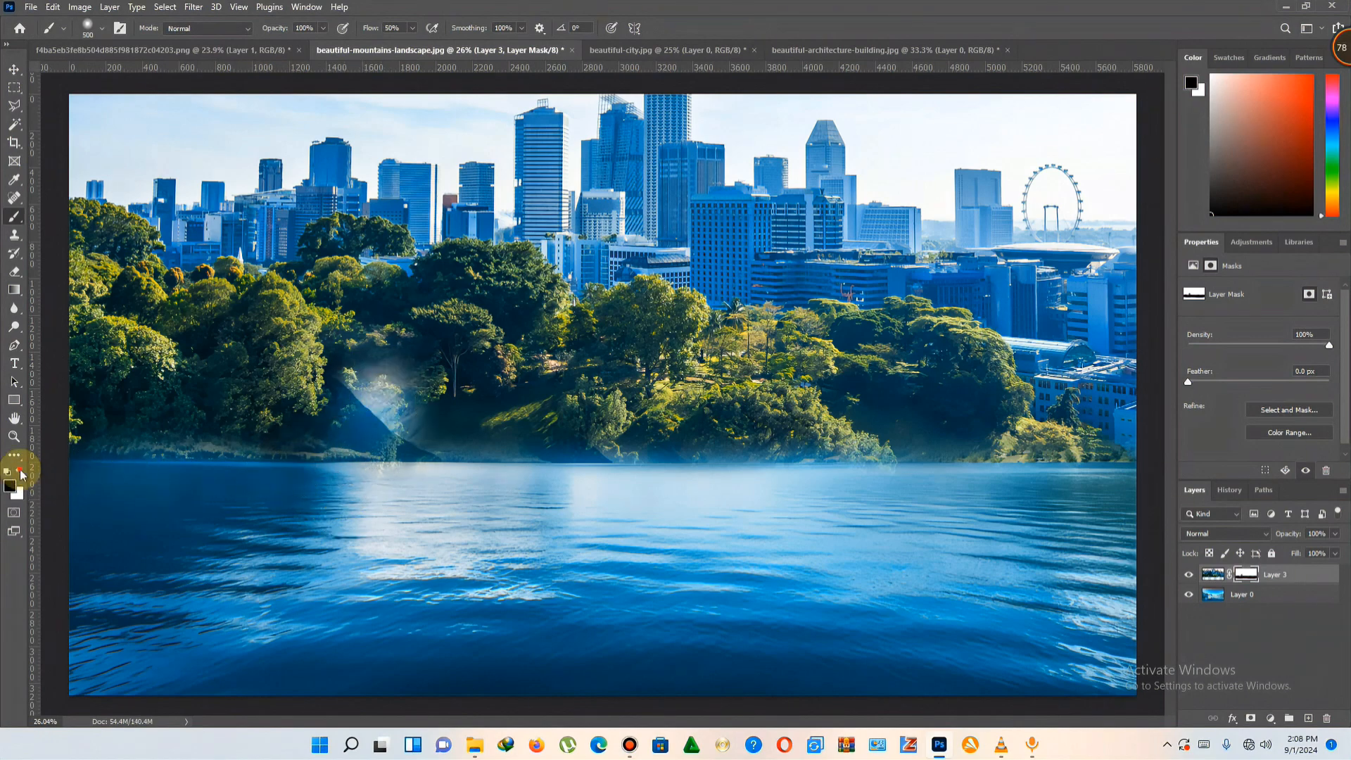
{"action": "mouse_move", "coordinate": [474, 374]}
{"action": "left_mouse_down"}
{"action": "mouse_move", "coordinate": [352, 394]}
{"action": "mouse_move", "coordinate": [431, 389]}
{"action": "mouse_move", "coordinate": [394, 408]}
{"action": "mouse_move", "coordinate": [422, 422]}
{"action": "mouse_move", "coordinate": [366, 444]}
{"action": "mouse_move", "coordinate": [465, 431]}
{"action": "mouse_move", "coordinate": [392, 423]}
{"action": "mouse_move", "coordinate": [416, 423]}
{"action": "left_mouse_up"}
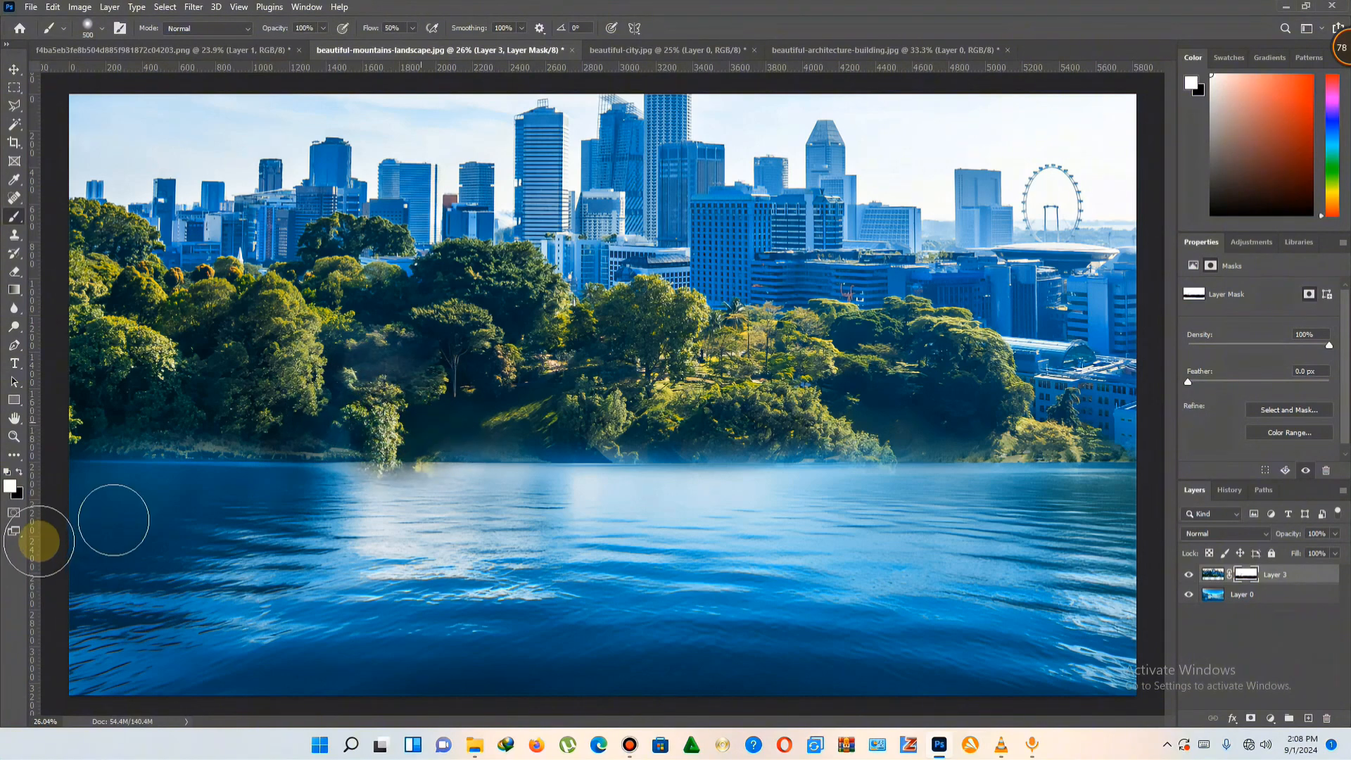
{"action": "left_click", "coordinate": [19, 472]}
{"action": "mouse_move", "coordinate": [261, 486]}
{"action": "left_mouse_down"}
{"action": "mouse_move", "coordinate": [463, 490]}
{"action": "mouse_move", "coordinate": [352, 494]}
{"action": "mouse_move", "coordinate": [380, 500]}
{"action": "mouse_move", "coordinate": [428, 497]}
{"action": "mouse_move", "coordinate": [347, 482]}
{"action": "mouse_move", "coordinate": [447, 483]}
{"action": "mouse_move", "coordinate": [377, 492]}
{"action": "mouse_move", "coordinate": [409, 526]}
{"action": "mouse_move", "coordinate": [633, 518]}
{"action": "mouse_move", "coordinate": [412, 521]}
{"action": "mouse_move", "coordinate": [521, 513]}
{"action": "mouse_move", "coordinate": [443, 520]}
{"action": "mouse_move", "coordinate": [434, 500]}
{"action": "mouse_move", "coordinate": [458, 498]}
{"action": "mouse_move", "coordinate": [504, 575]}
{"action": "left_mouse_up"}
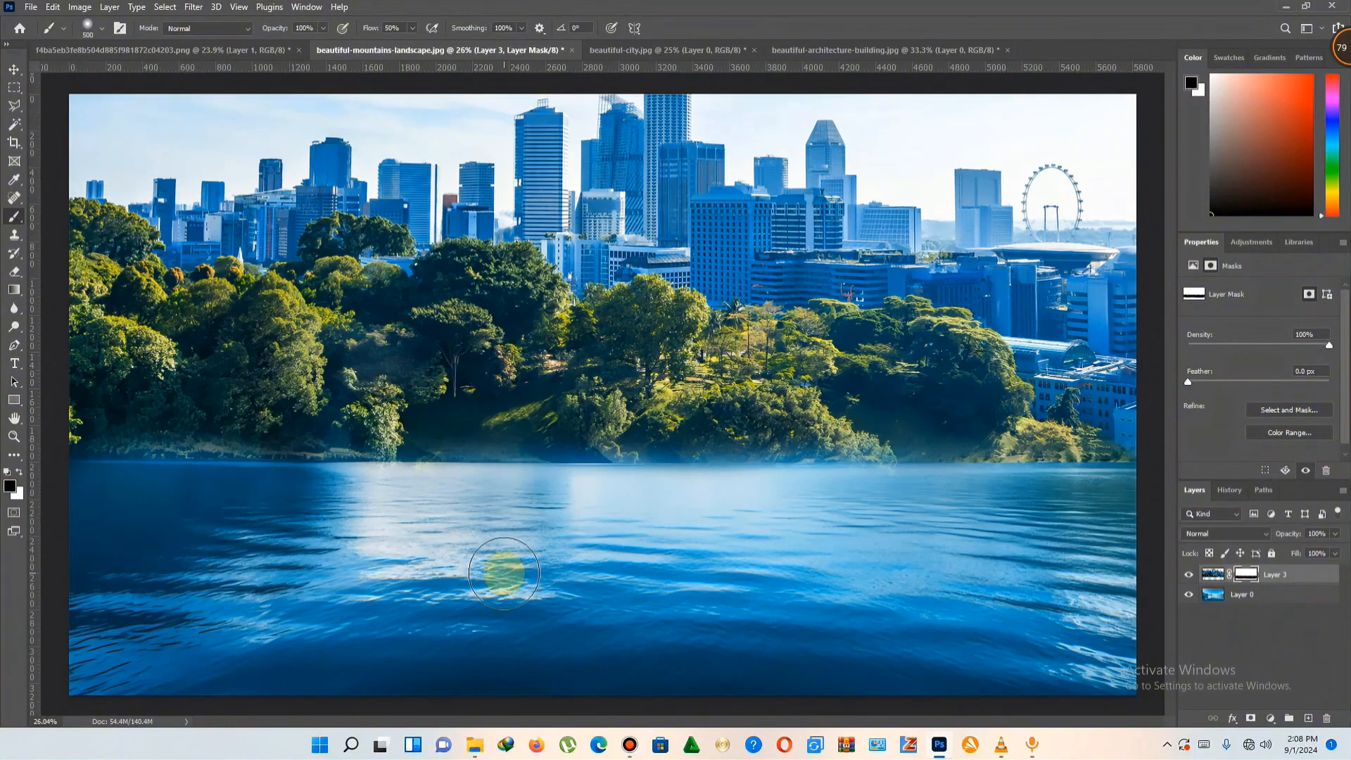
{"action": "left_click_drag", "start_coordinate": [507, 571], "coordinate": [515, 518]}
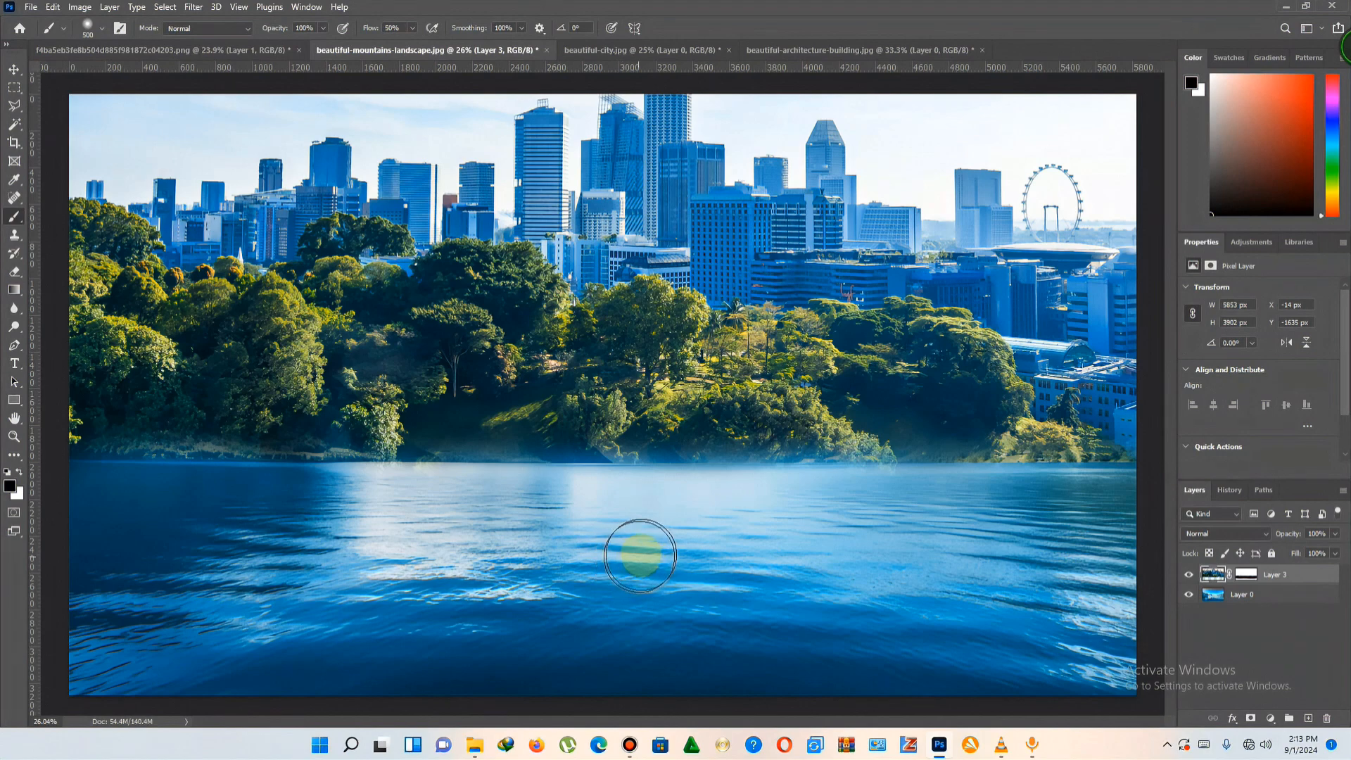
Make Layer 3's layer mask the active target instead of its image content.
{"action": "left_click", "coordinate": [1246, 578]}
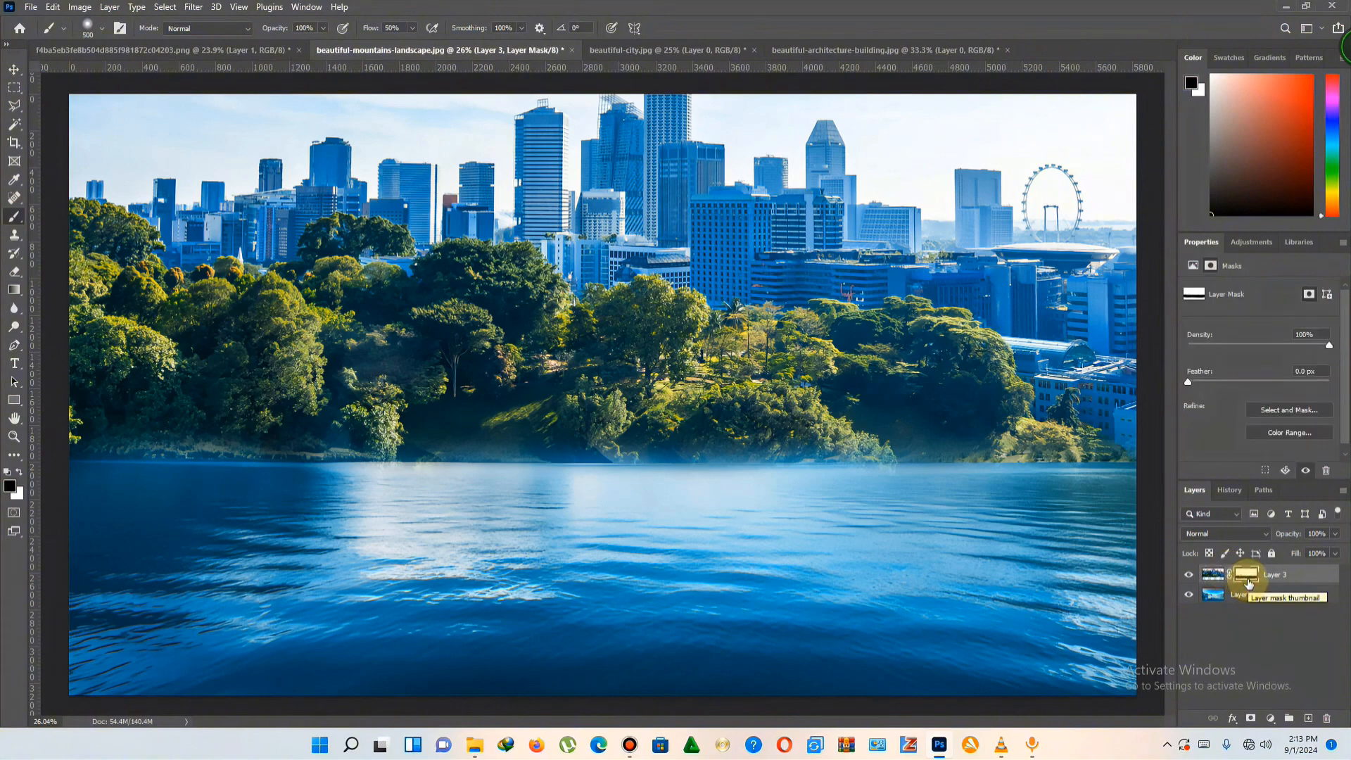
{"action": "key", "text": "Delete"}
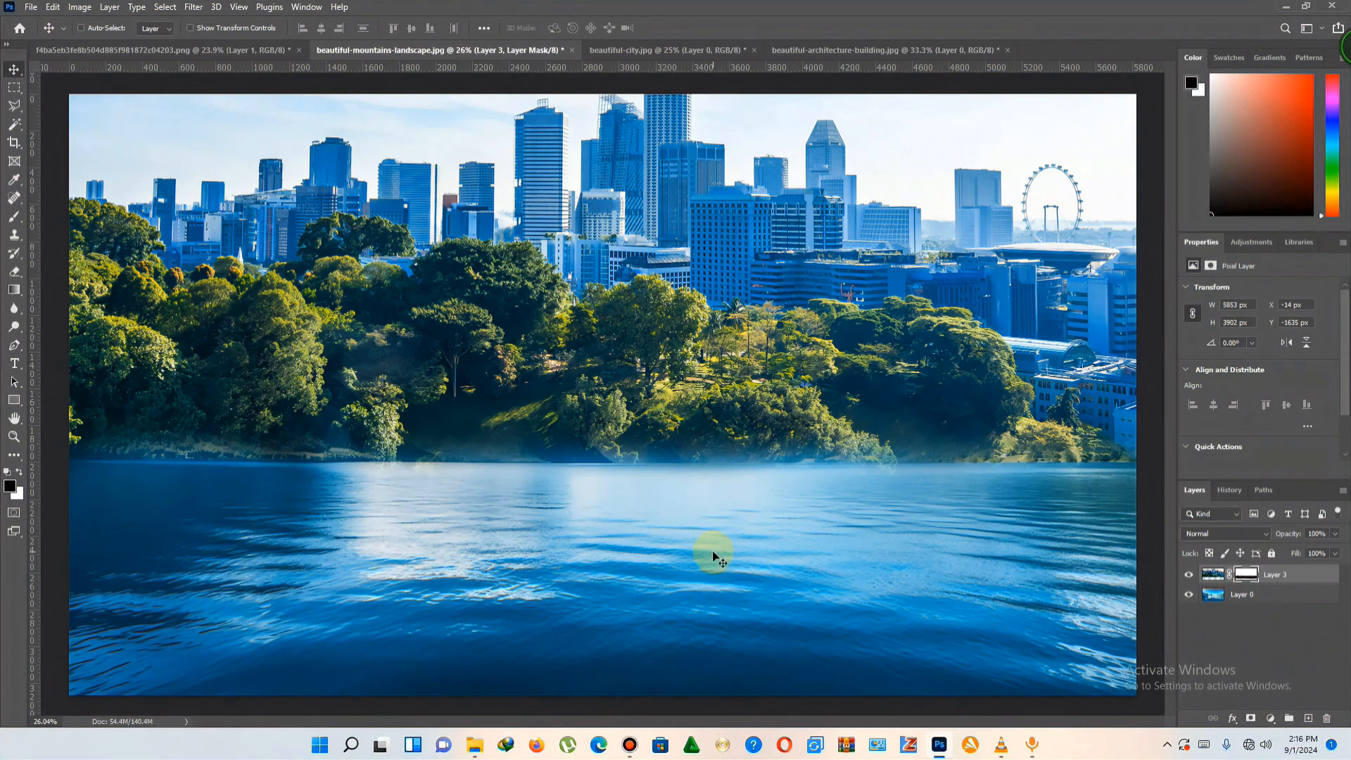
{"action": "scroll", "coordinate": [709, 558], "scroll_direction": "down", "scroll_amount": 3}
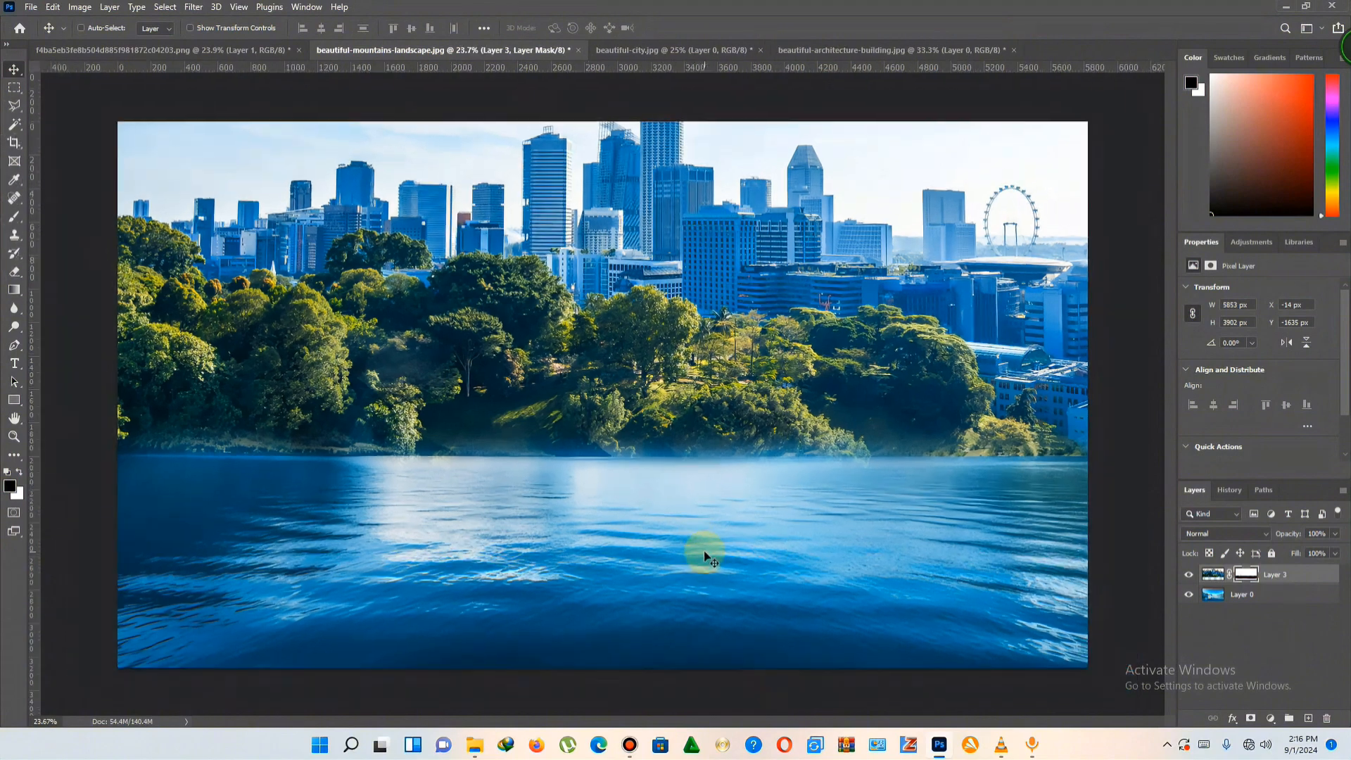
{"action": "scroll", "coordinate": [707, 560], "scroll_direction": "up", "scroll_amount": 1}
{"action": "scroll", "coordinate": [704, 558], "scroll_direction": "down", "scroll_amount": 1}
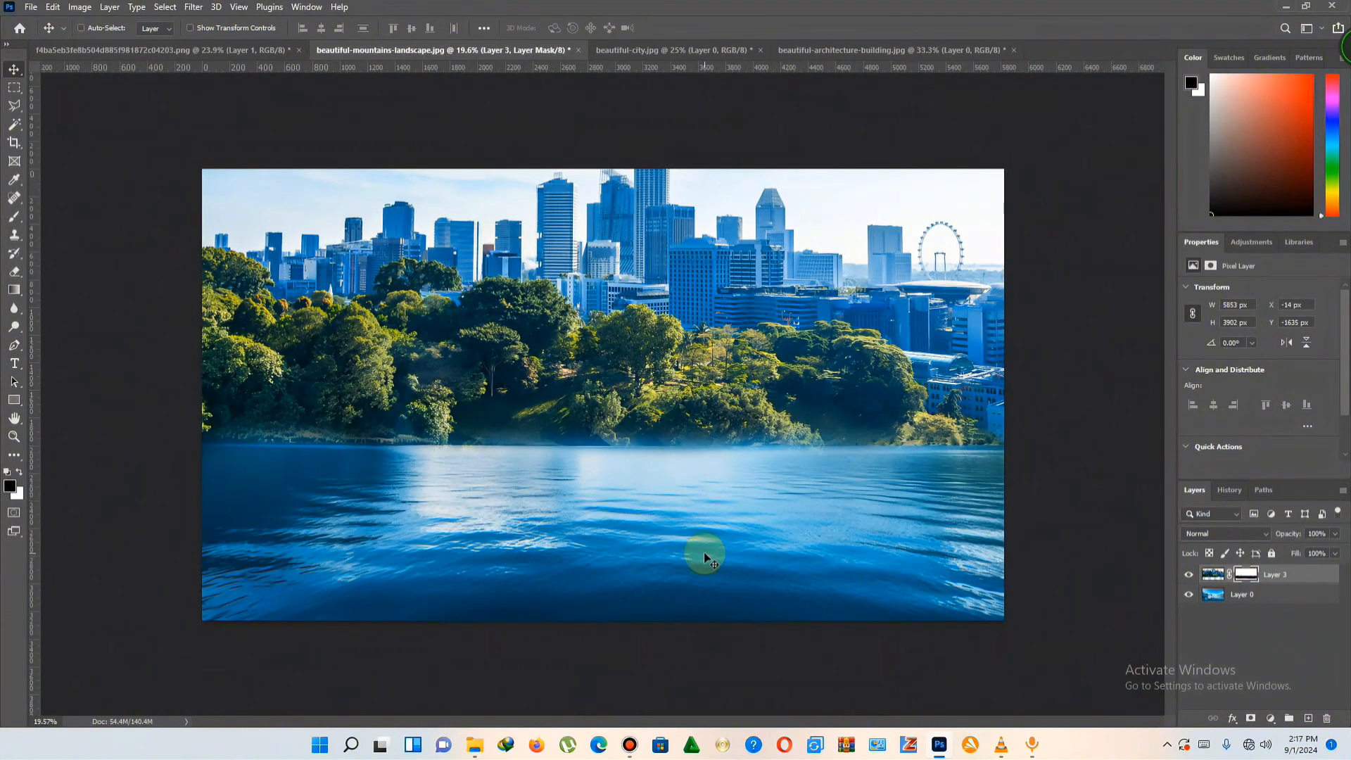
{"action": "scroll", "coordinate": [703, 551], "scroll_direction": "up", "scroll_amount": 2}
{"action": "scroll", "coordinate": [703, 552], "scroll_direction": "down", "scroll_amount": 1}
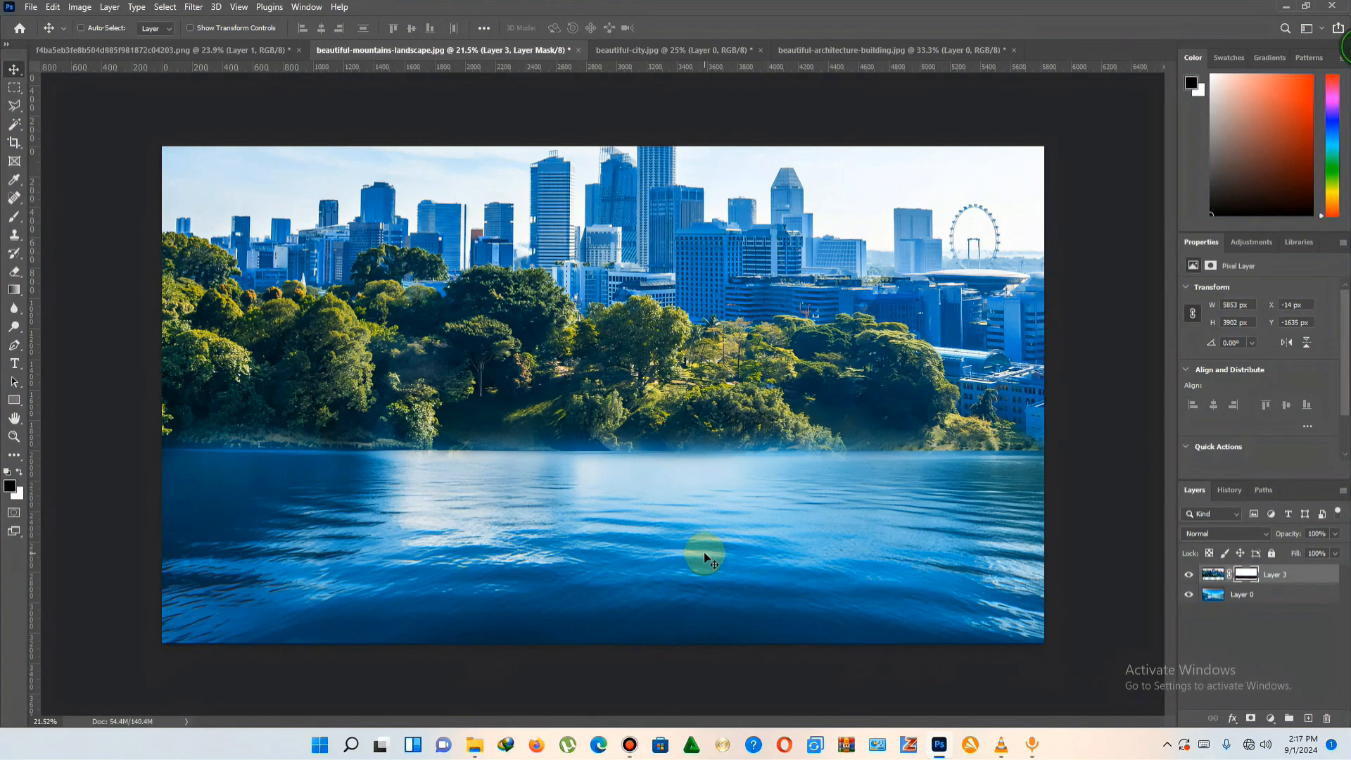